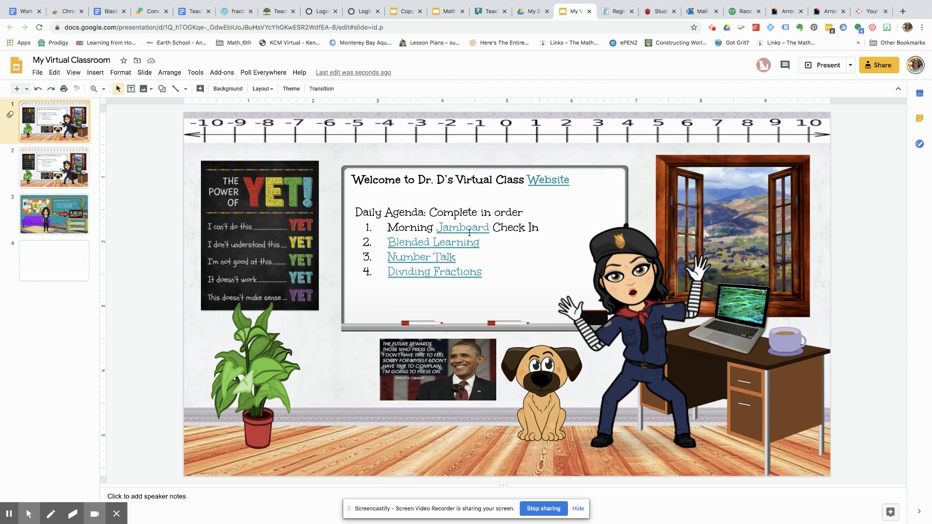
Step: Preview the agenda's Jamboard, Number Talk and Dividing Fractions links, then view slide 3 and open blank slide 4
click(467, 232)
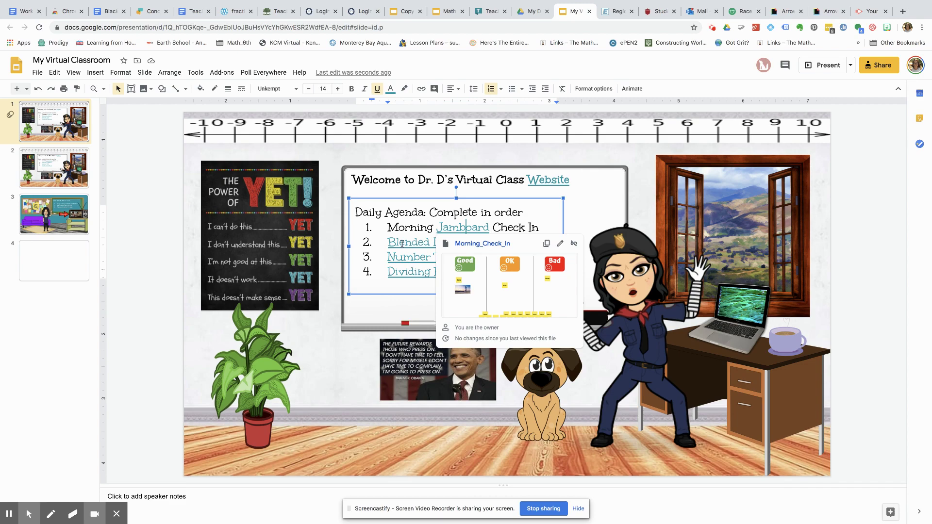
click(386, 256)
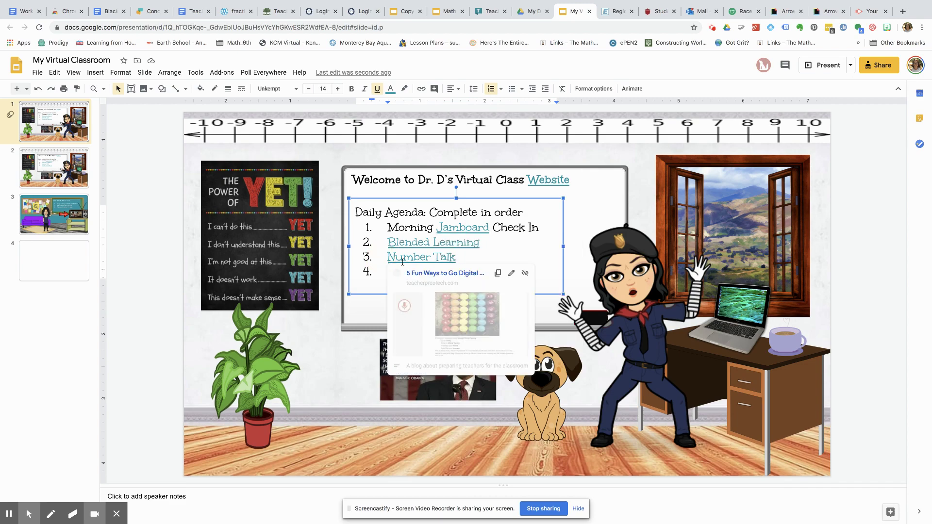
click(376, 287)
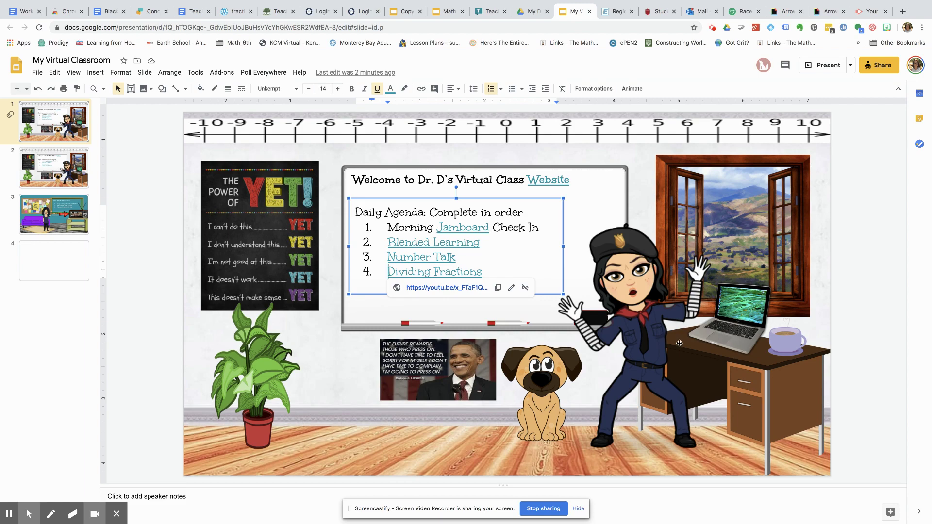
click(61, 223)
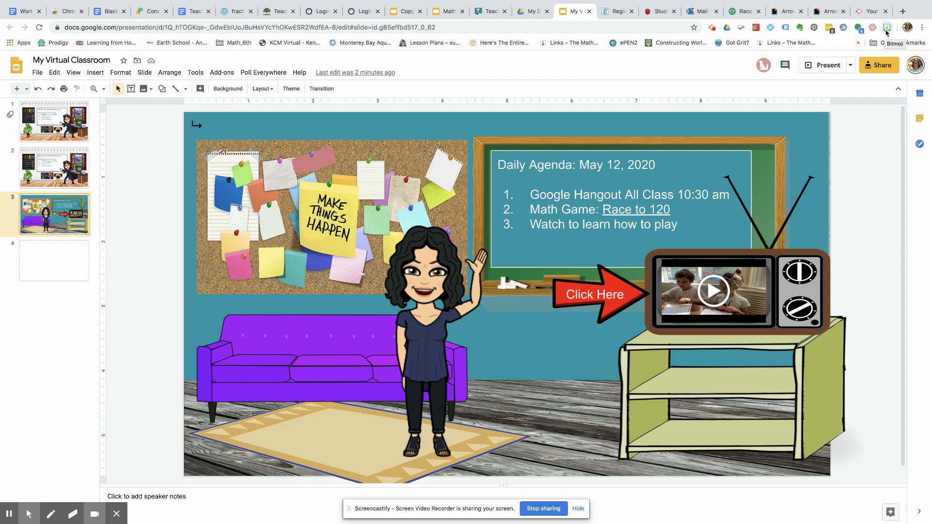
click(68, 267)
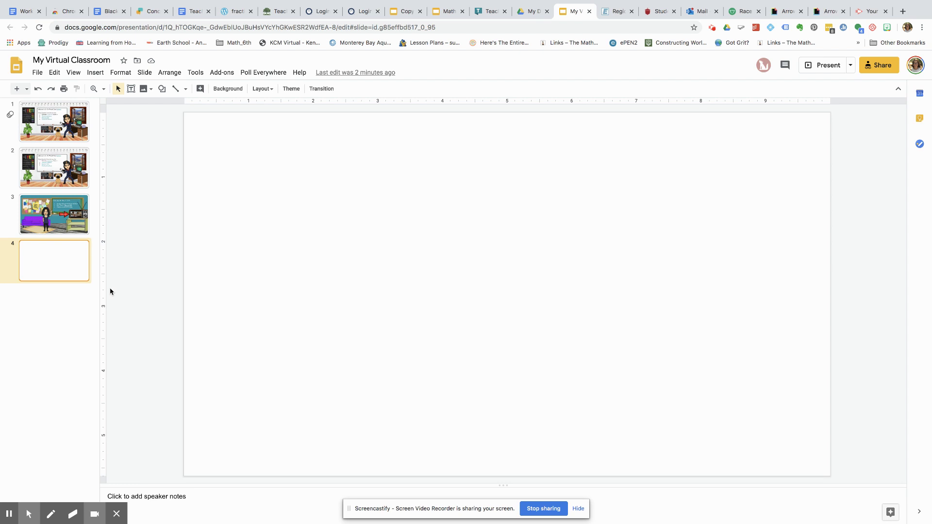
Step: Insert the brick-wall-with-wooden-floor picture from a 'wall and floor background' web image search
click(89, 74)
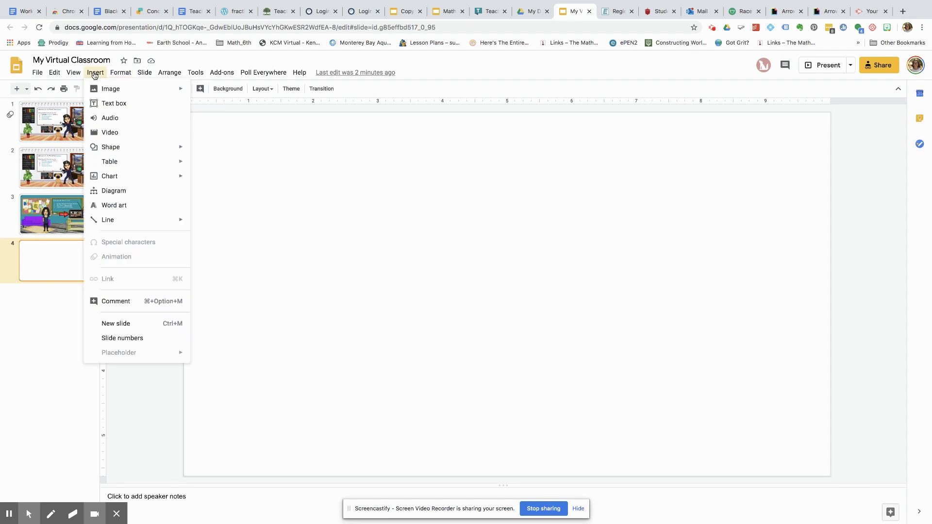
mouse_move(122, 92)
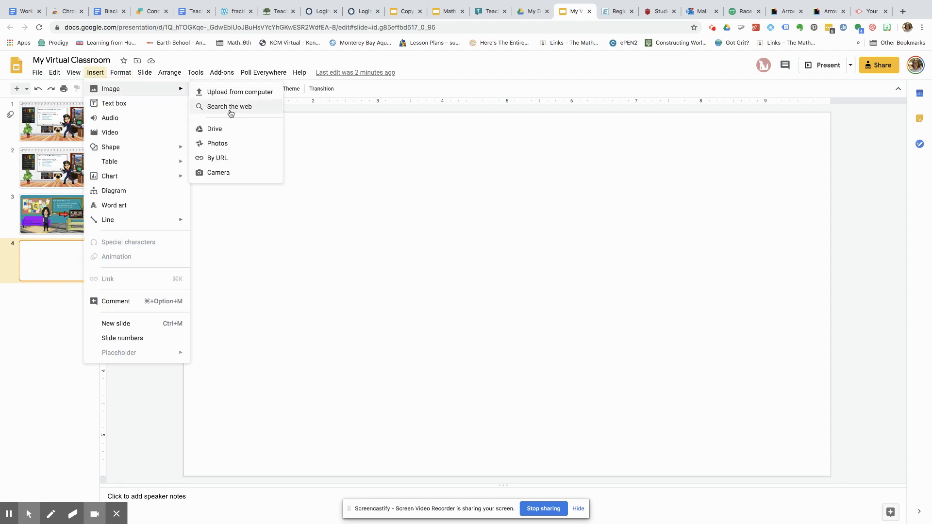
click(225, 109)
drag(857, 95, 771, 92)
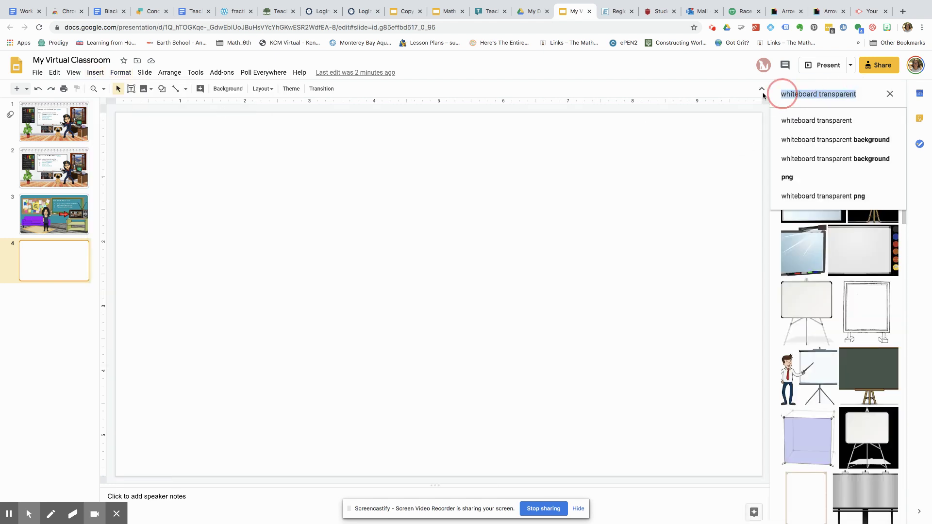
text(wall and )
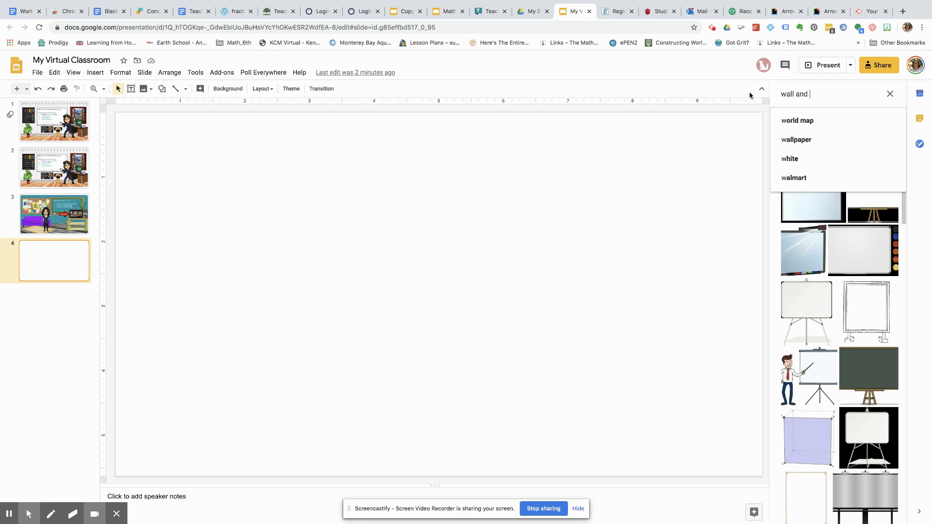
text(floor)
click(840, 122)
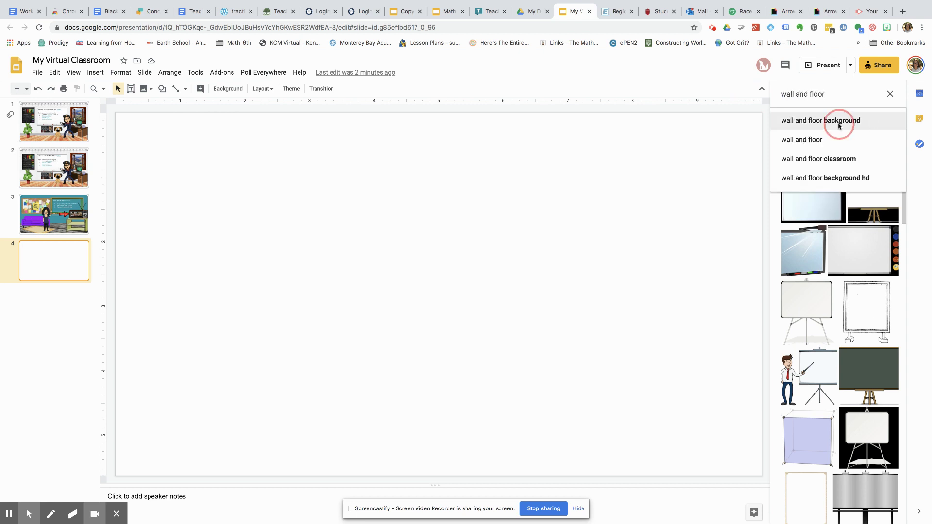
click(806, 326)
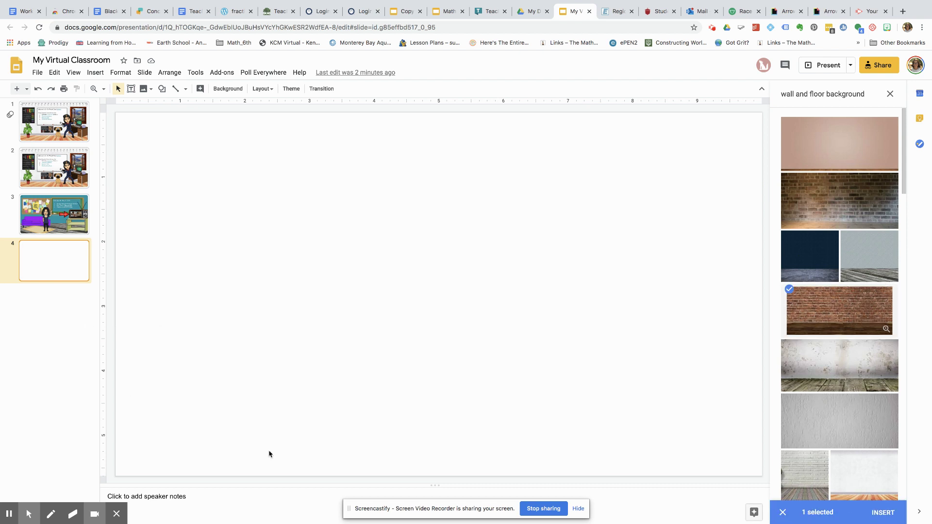
click(881, 513)
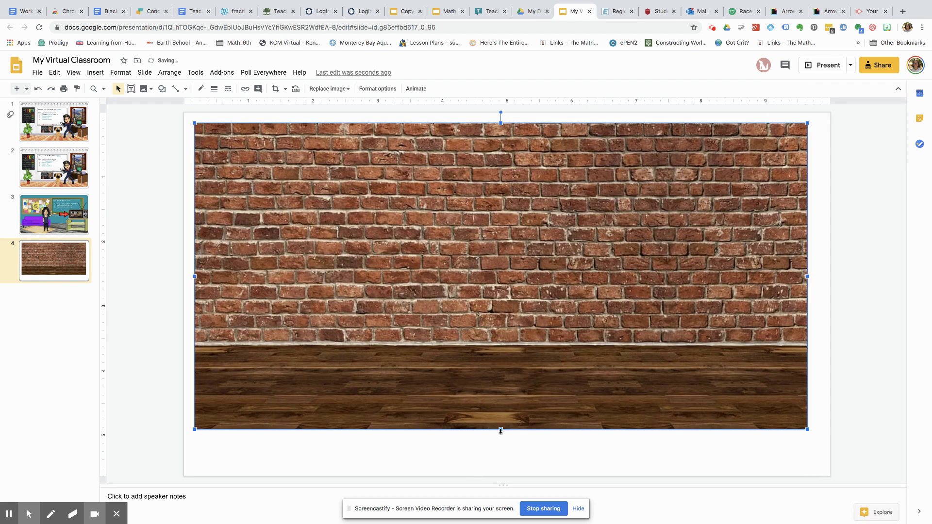
Step: Stretch the brick-wall image out to the bottom, left, top and right slide edges
click(500, 429)
drag(500, 429, 501, 476)
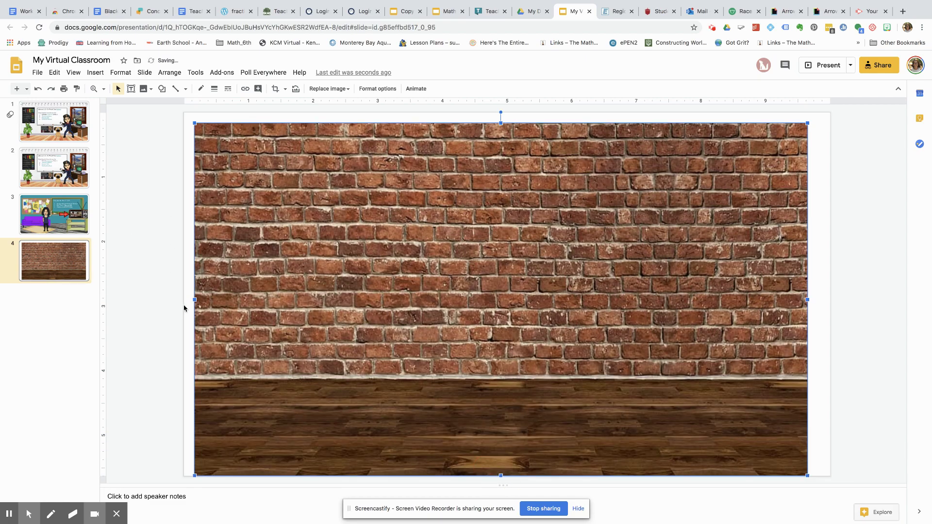
drag(194, 299, 184, 299)
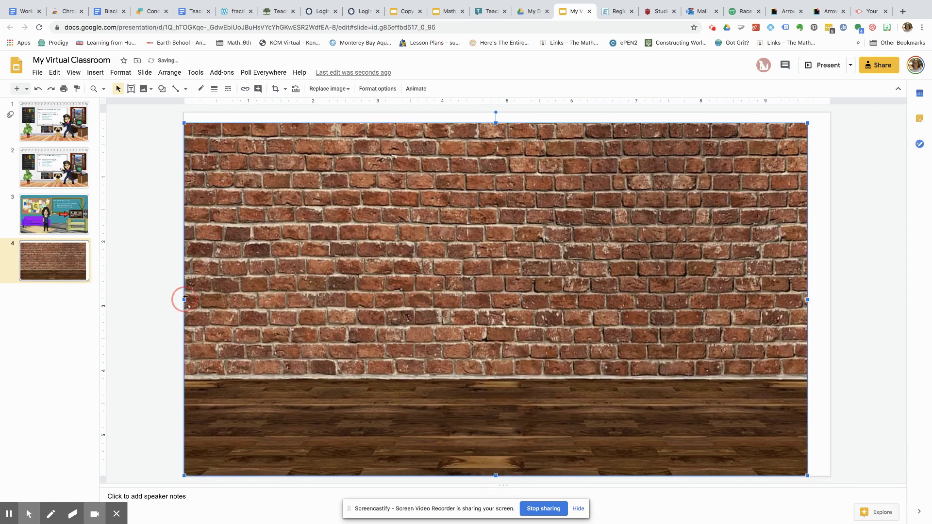
drag(495, 124, 493, 114)
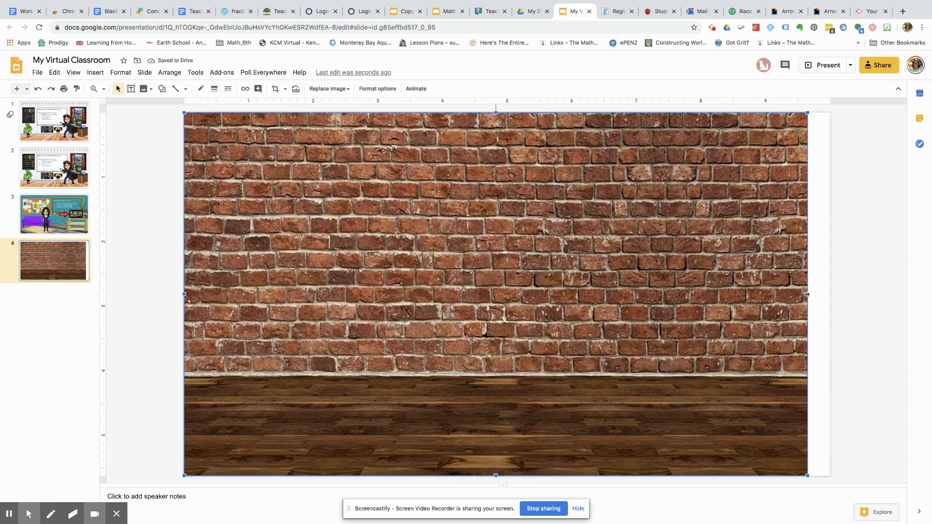
drag(808, 295, 829, 294)
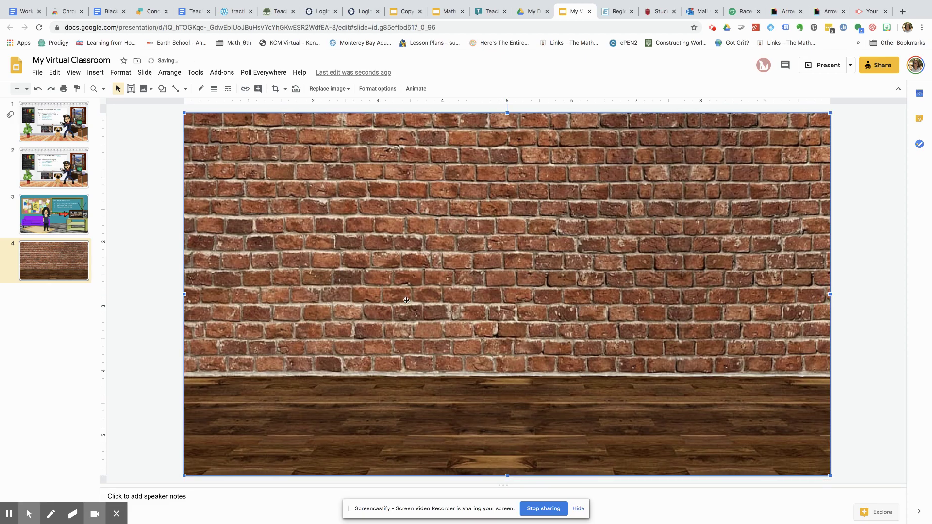
click(144, 370)
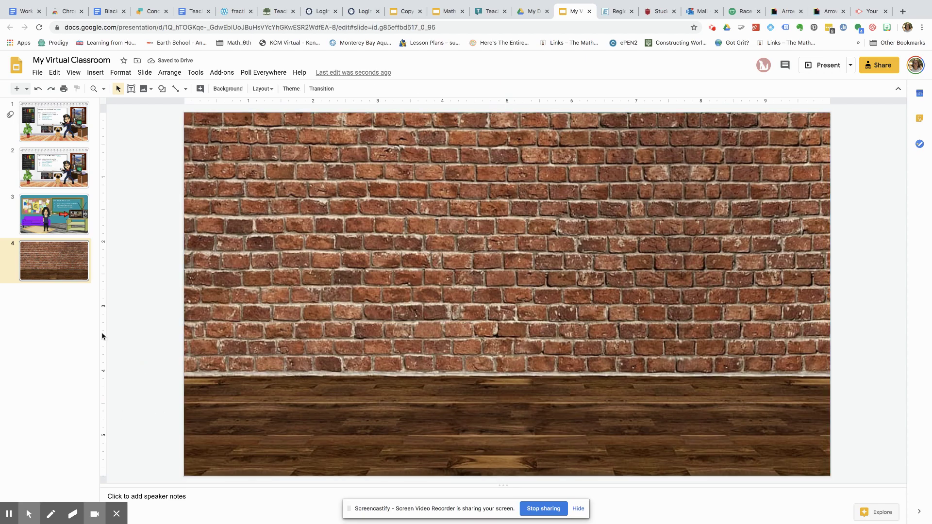
click(37, 72)
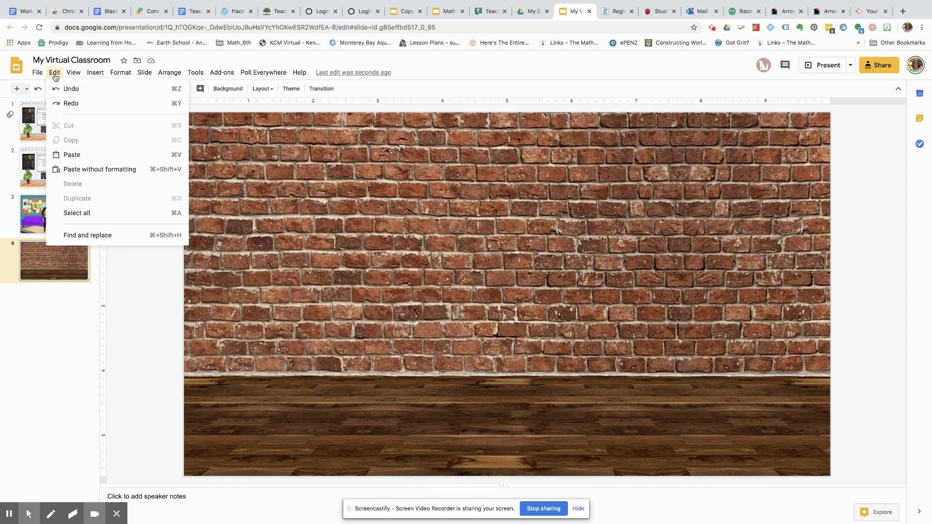
Step: Open the master and layout editor, then close it to return to the brick-wall slide
mouse_move(80, 77)
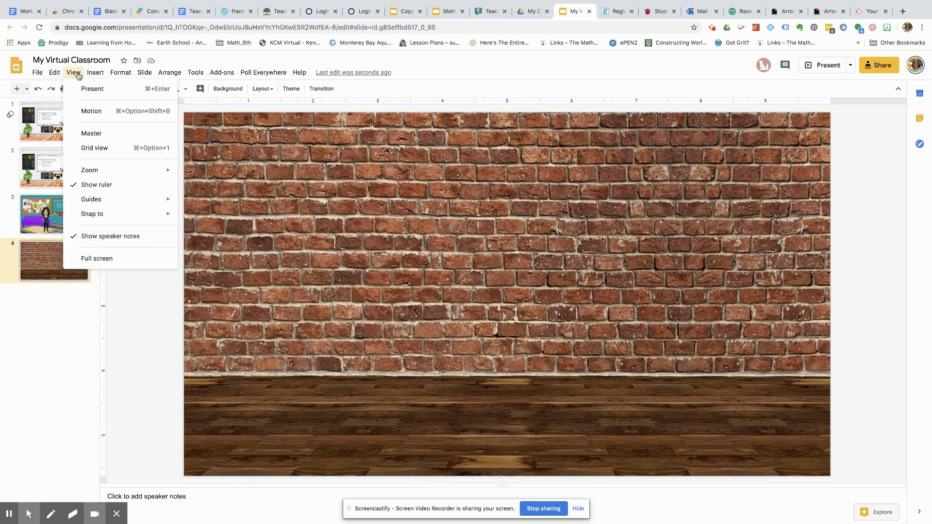
click(92, 134)
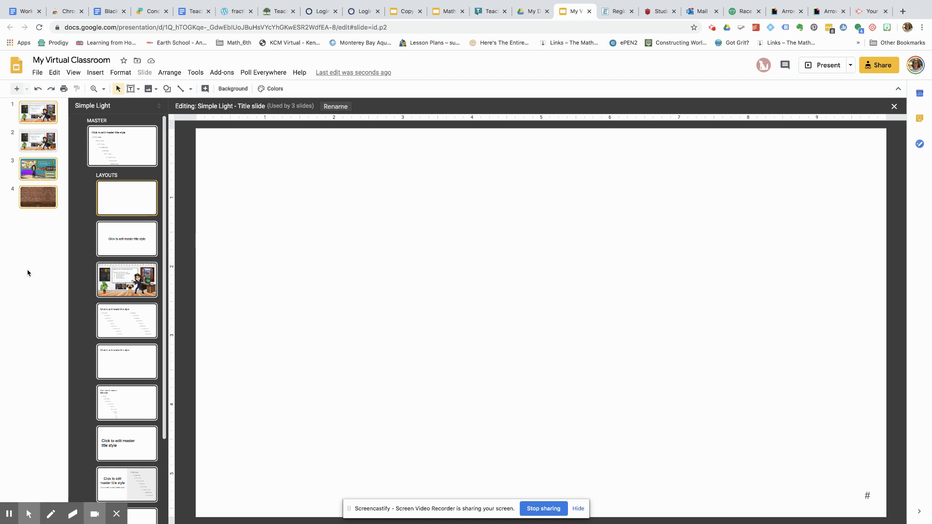
click(40, 197)
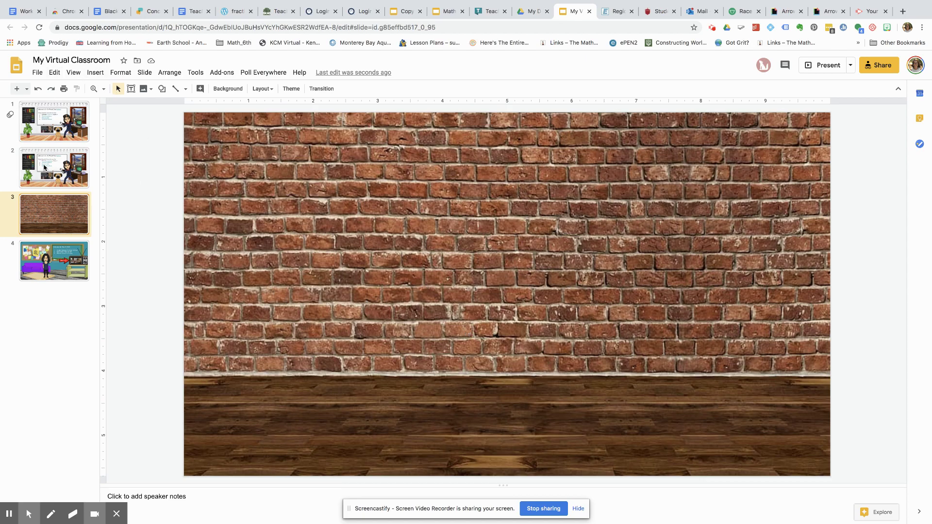
Step: Draw a text box over the whole brick wall and fill it light grey
click(94, 74)
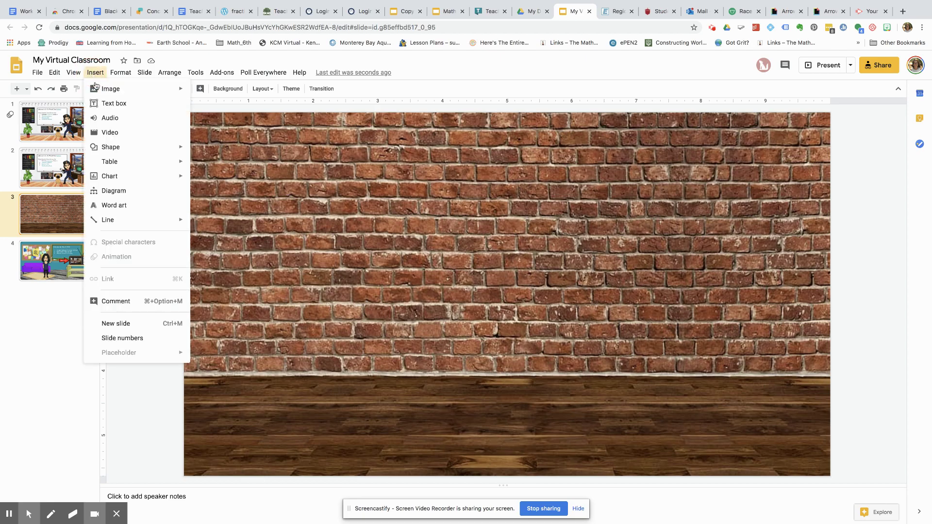
click(114, 102)
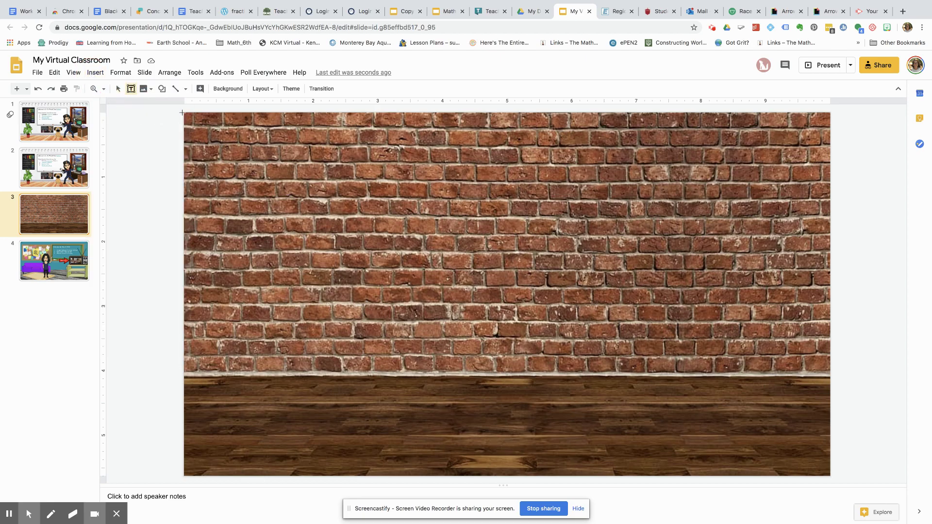
drag(182, 112, 827, 372)
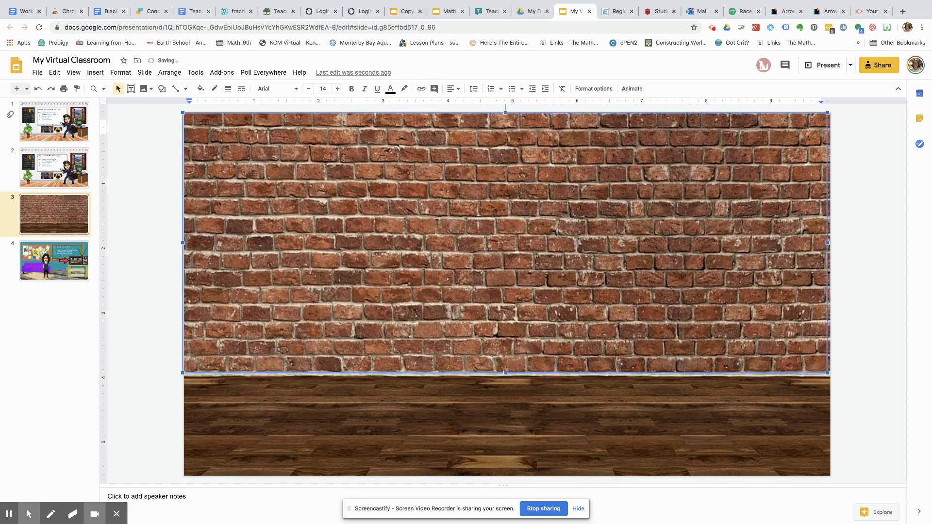
click(201, 90)
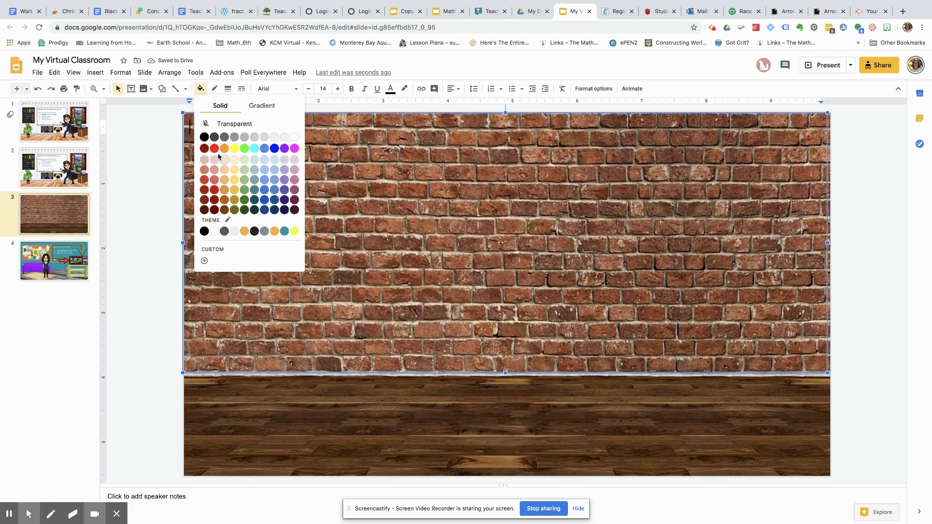
click(244, 137)
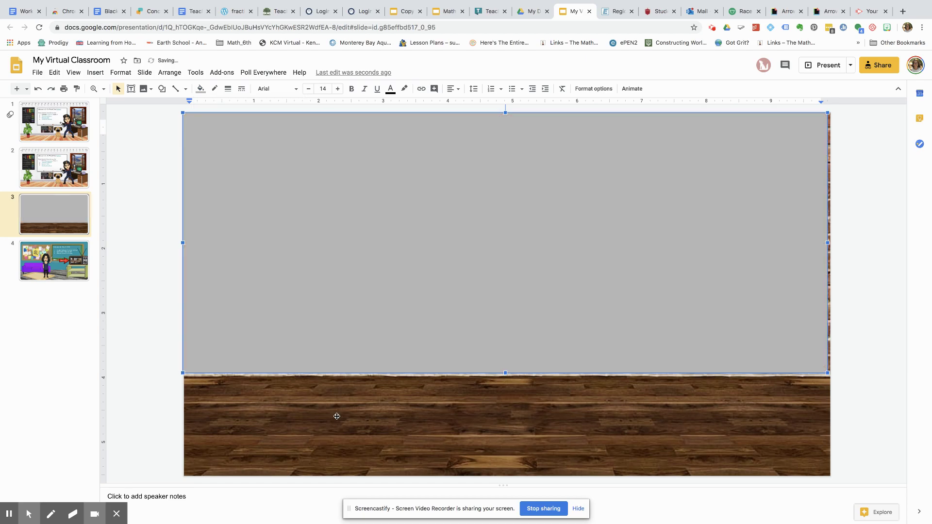
Step: Change the wall box's fill from grey to light pink
click(335, 416)
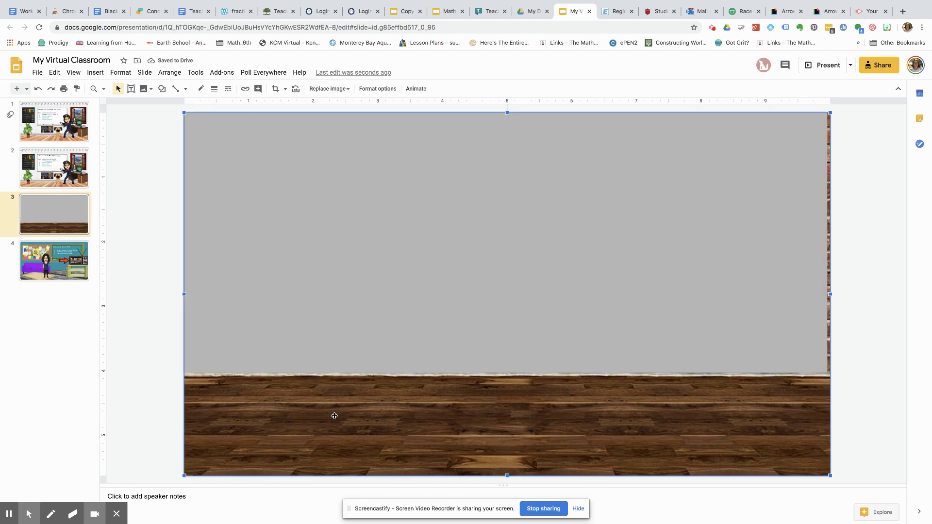
click(333, 331)
click(200, 88)
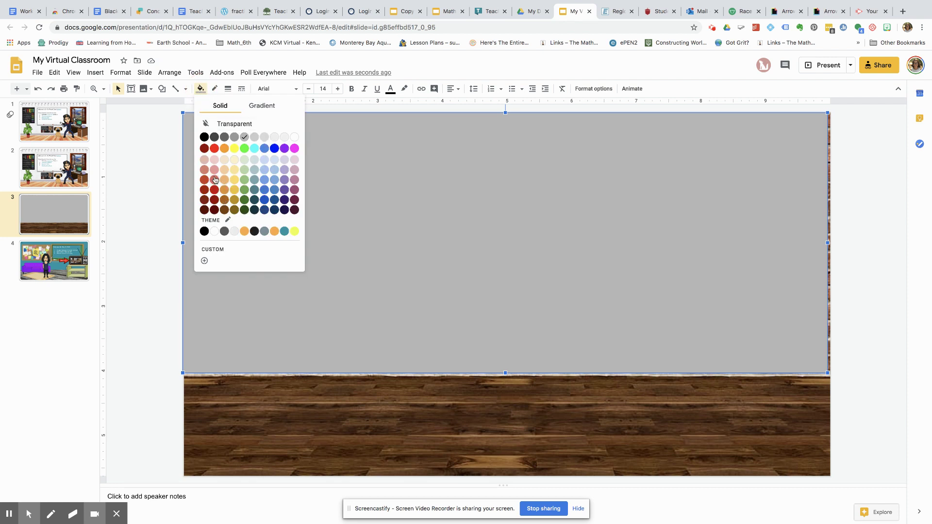
click(214, 160)
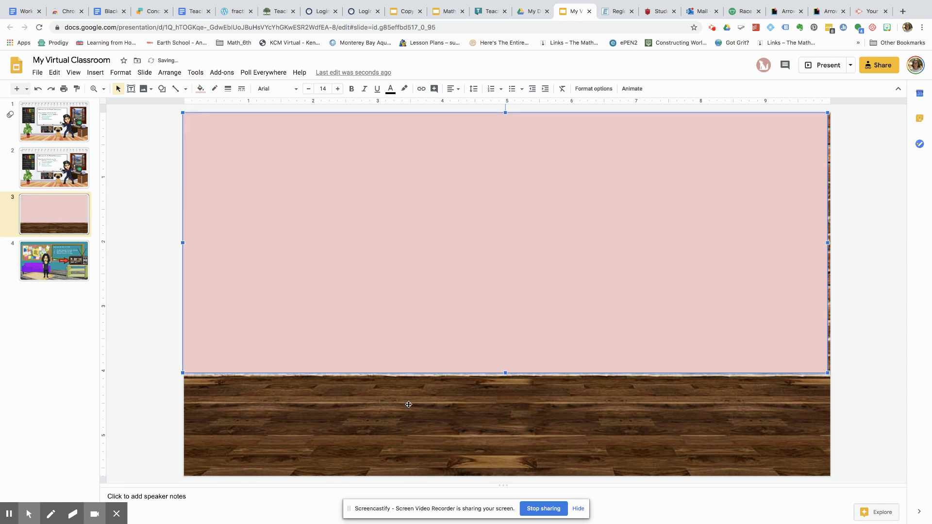
Step: Insert a whiteboard picture found with a 'transparent whiteboard' web image search
click(95, 72)
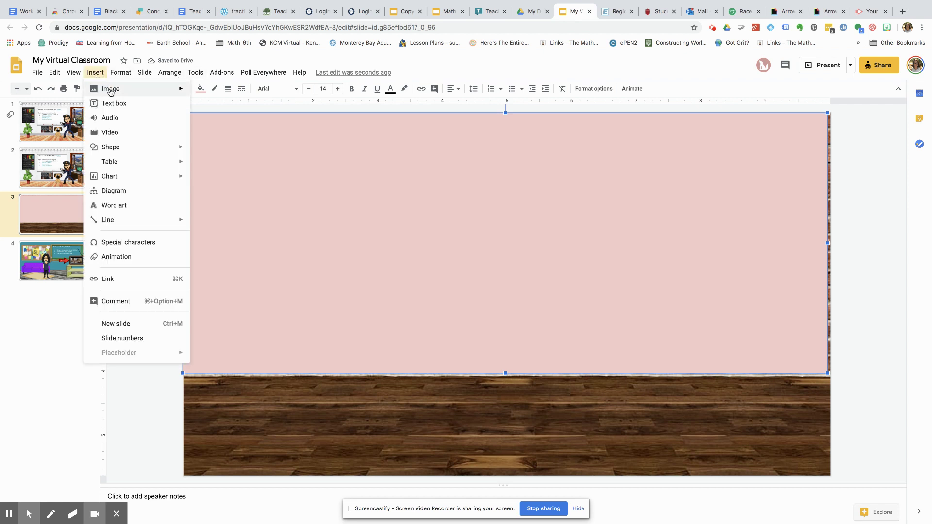
mouse_move(128, 92)
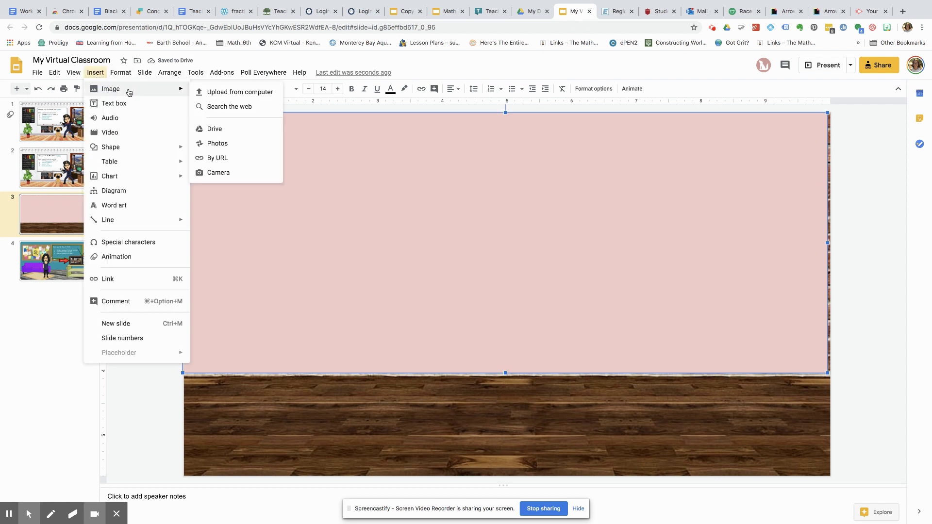
click(223, 107)
click(866, 94)
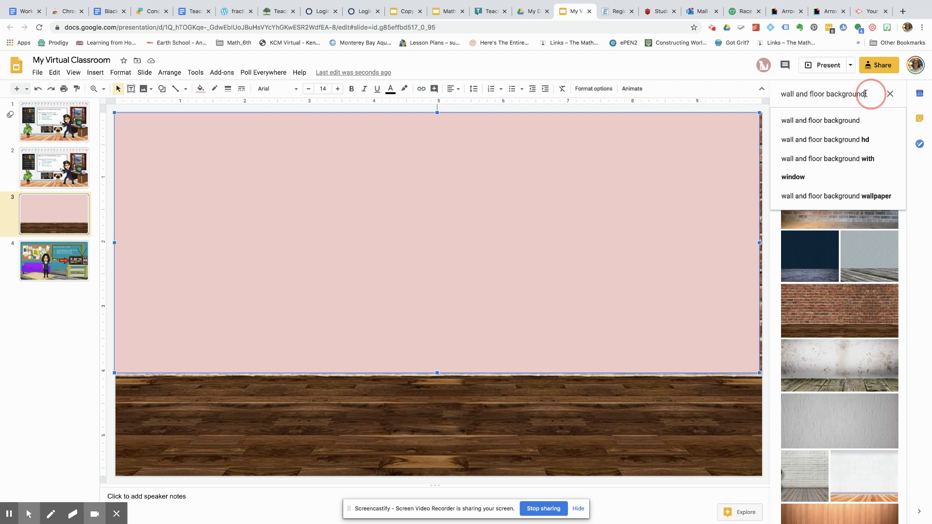
key(ctrl+a)
text(tran)
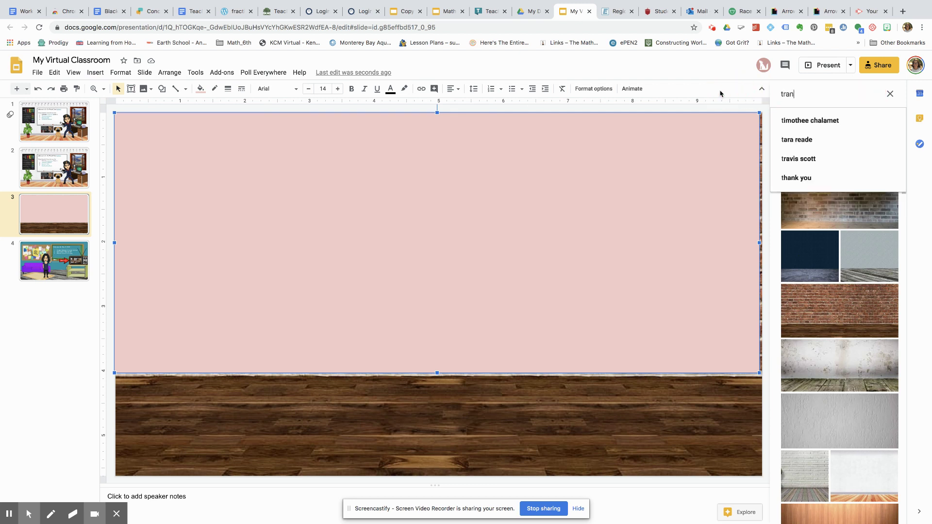
text(sparent)
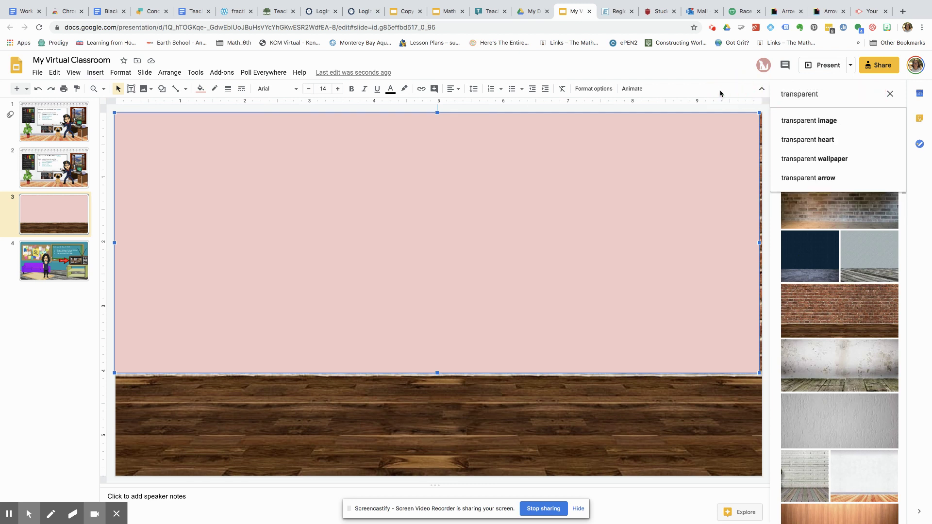
text( wi)
key(BackSpace)
text(hiteboard)
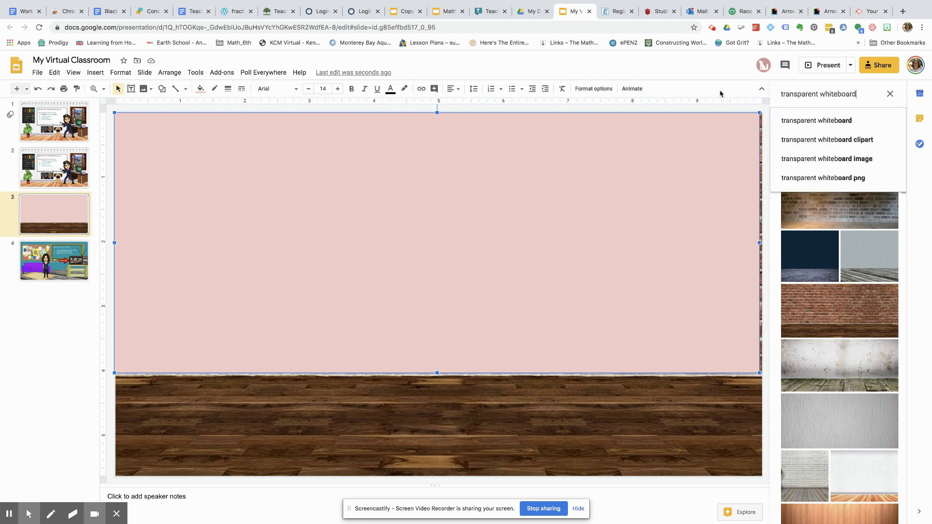
key(Return)
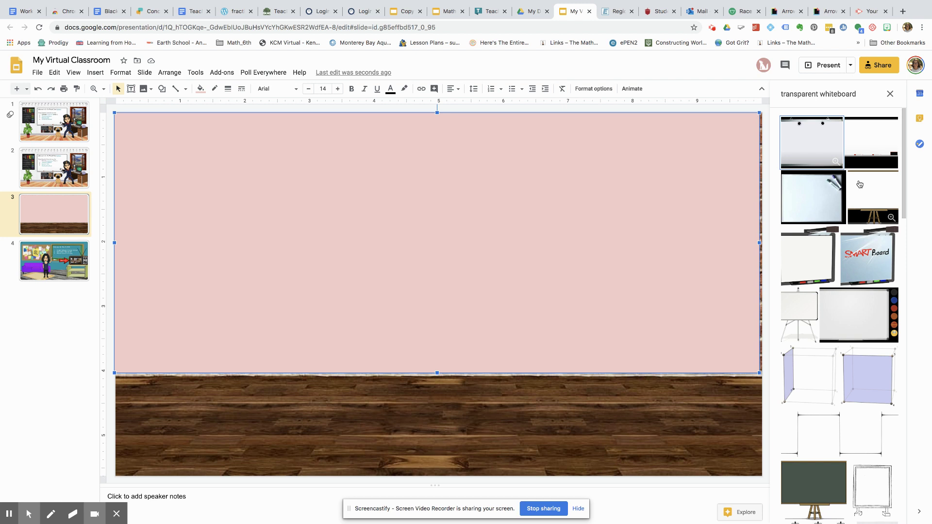
key(Escape)
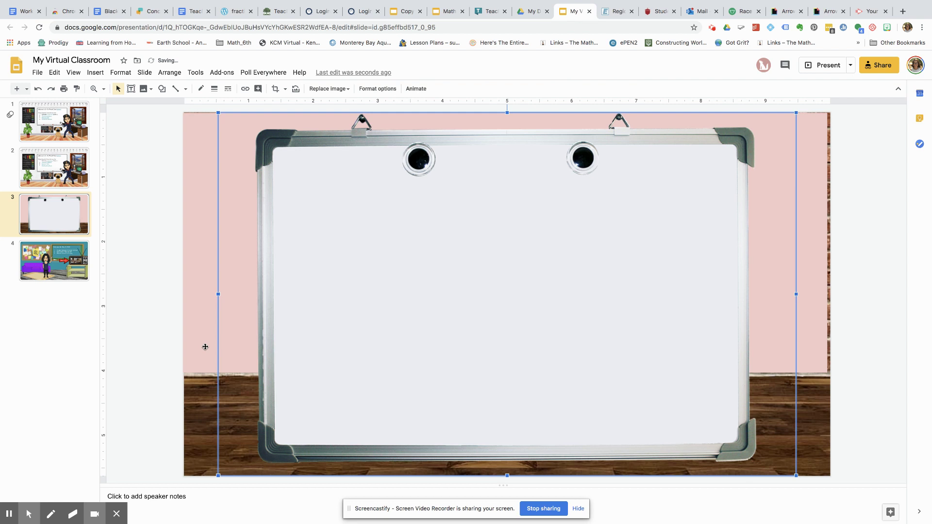
Step: Shrink the whiteboard and move it to the upper-left of the pink wall
drag(218, 113, 499, 352)
drag(604, 429, 308, 272)
click(379, 381)
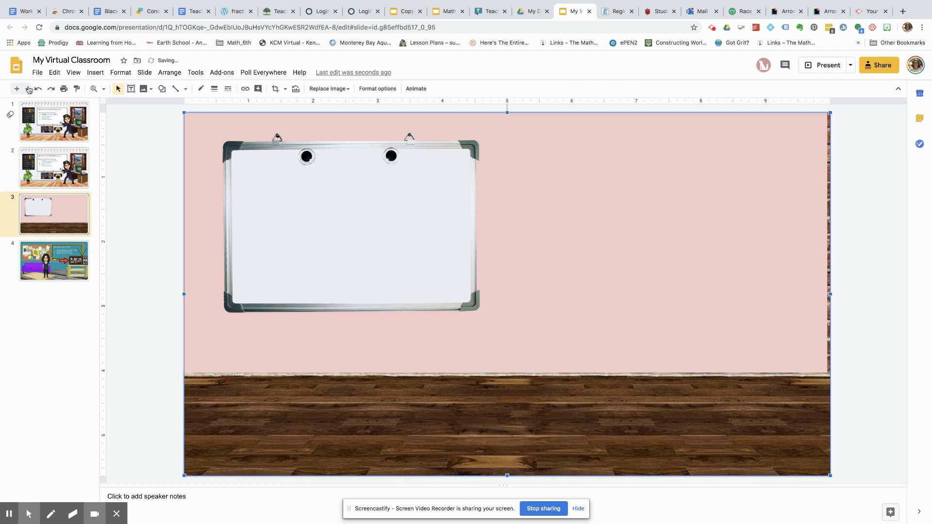
Step: Insert the round striped rug picture from a 'transparent rug' web image search
click(92, 74)
mouse_move(138, 91)
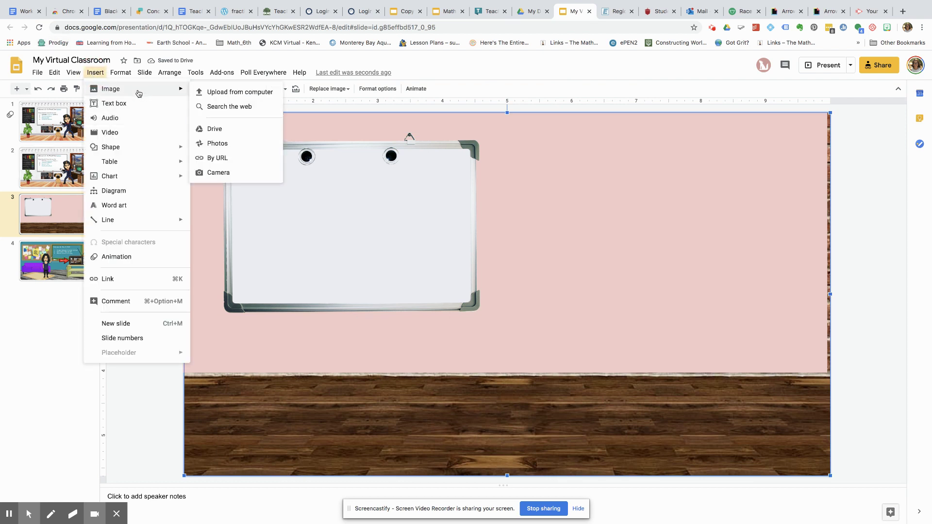
click(223, 106)
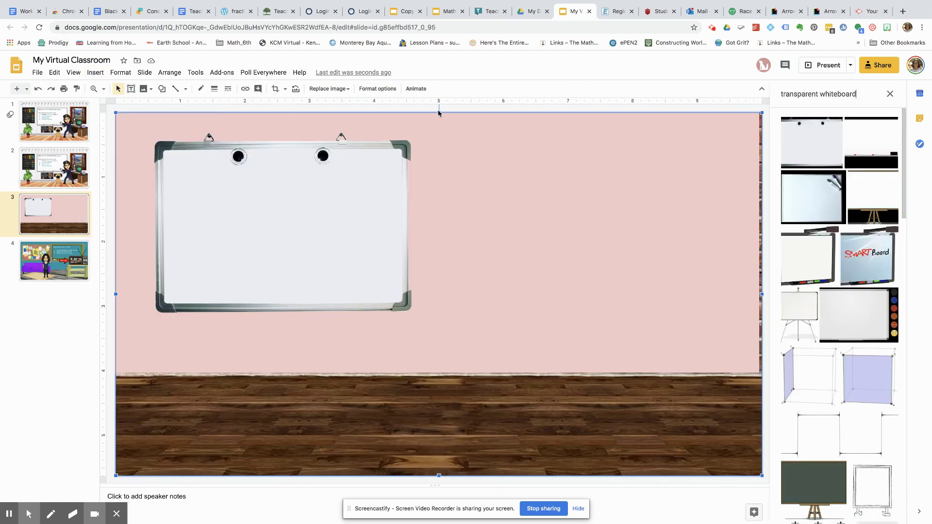
click(803, 103)
drag(865, 95, 821, 96)
text(rug)
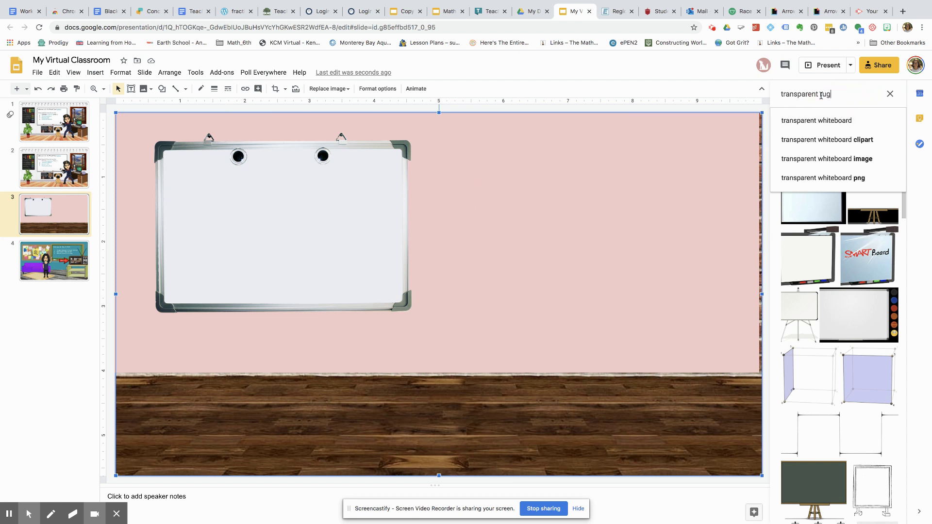
key(Return)
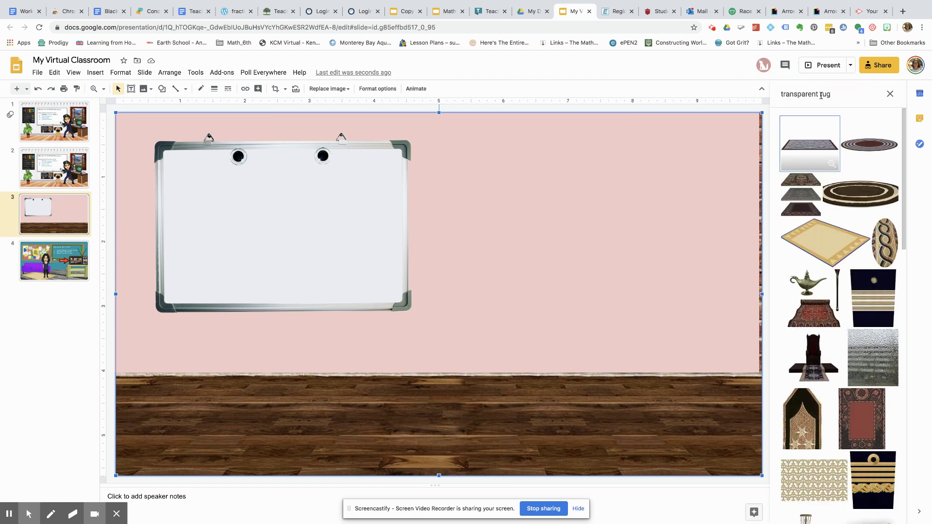
click(868, 146)
click(877, 512)
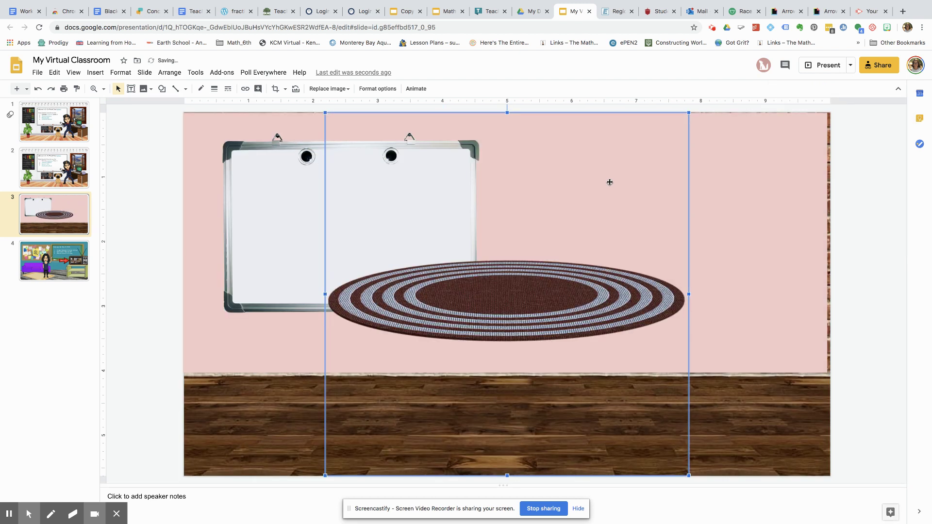
Step: Shrink and widen the rug and set it on the wood floor below the whiteboard
drag(688, 113, 495, 285)
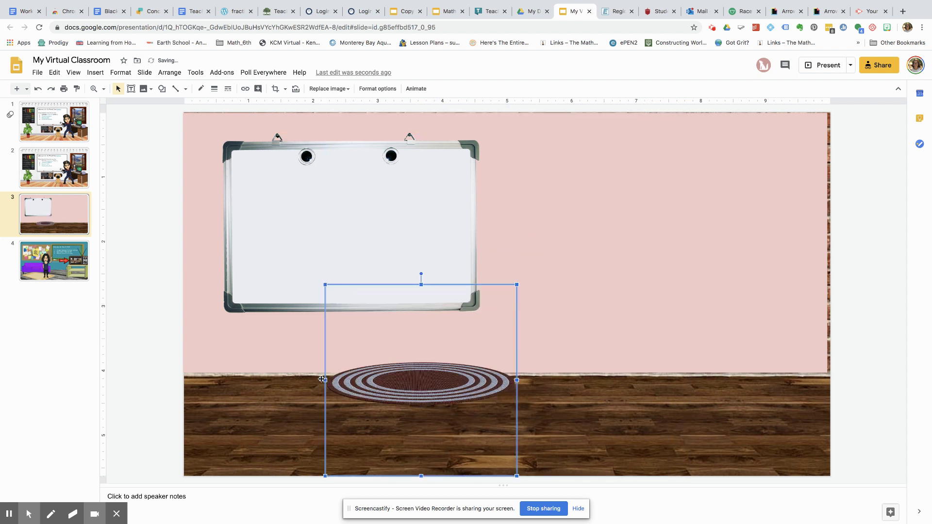
drag(326, 380, 230, 380)
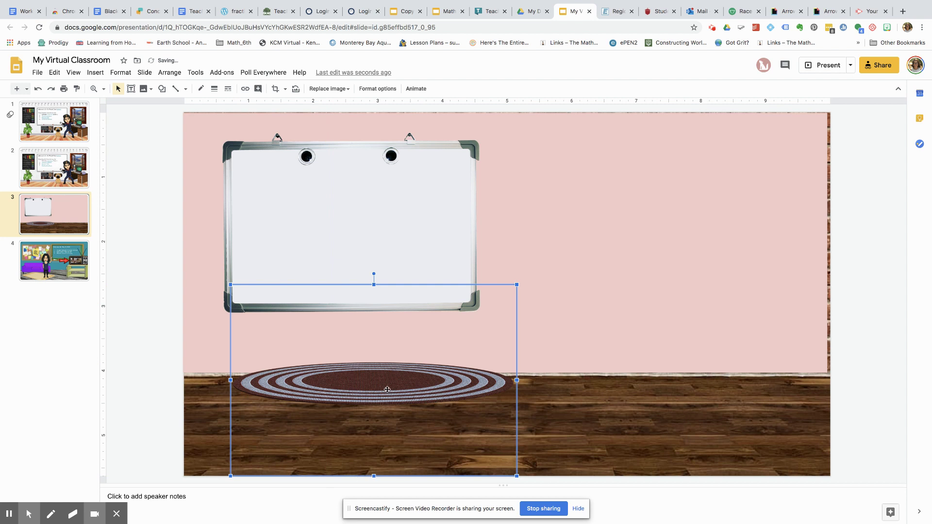
drag(381, 388, 370, 426)
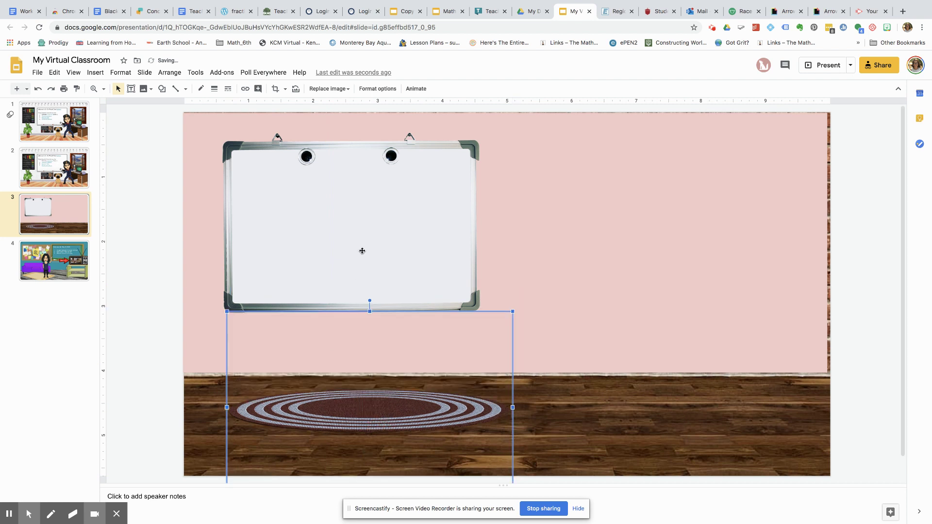
click(362, 251)
Step: Draw a text box across the whiteboard using Kranky font at size 15
click(95, 73)
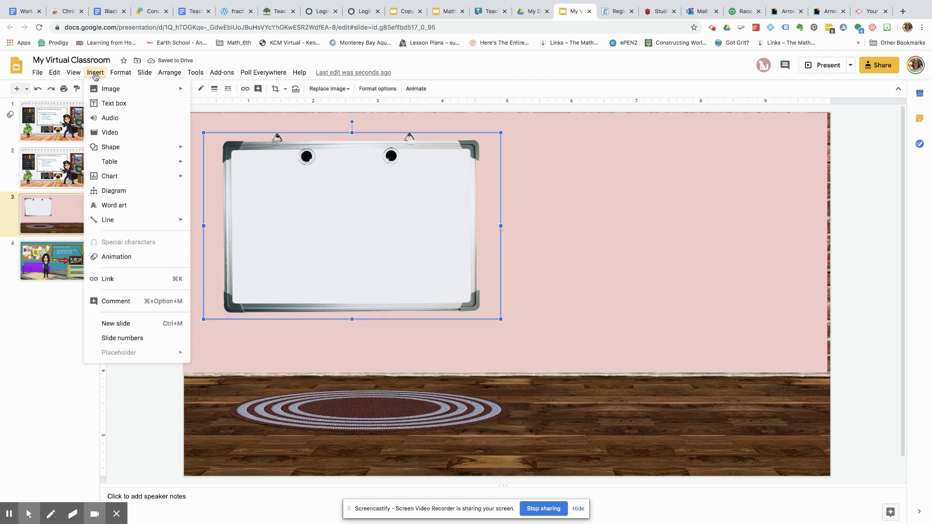
click(105, 104)
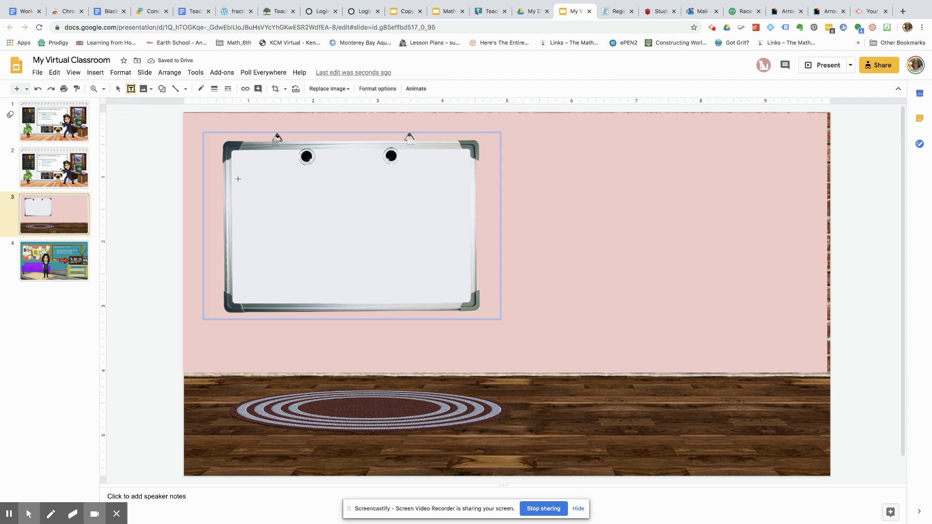
drag(239, 172, 458, 258)
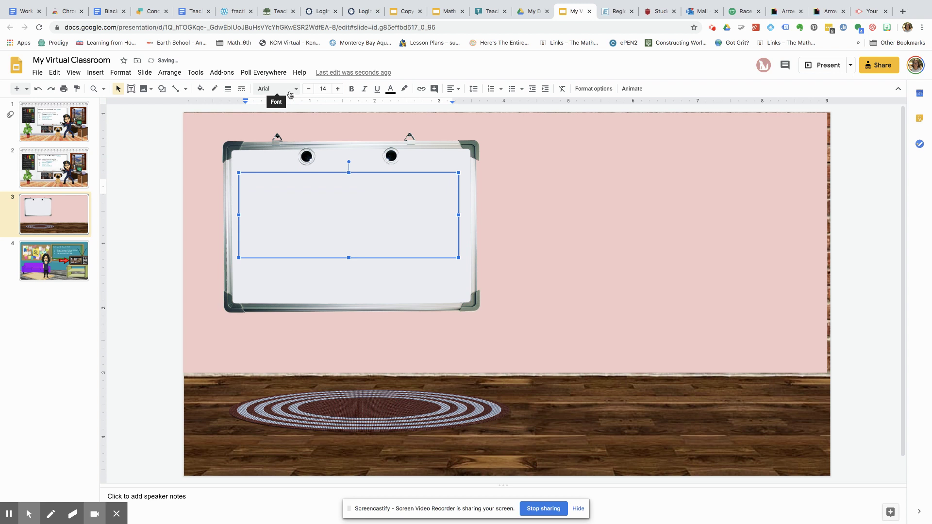
click(290, 92)
click(293, 172)
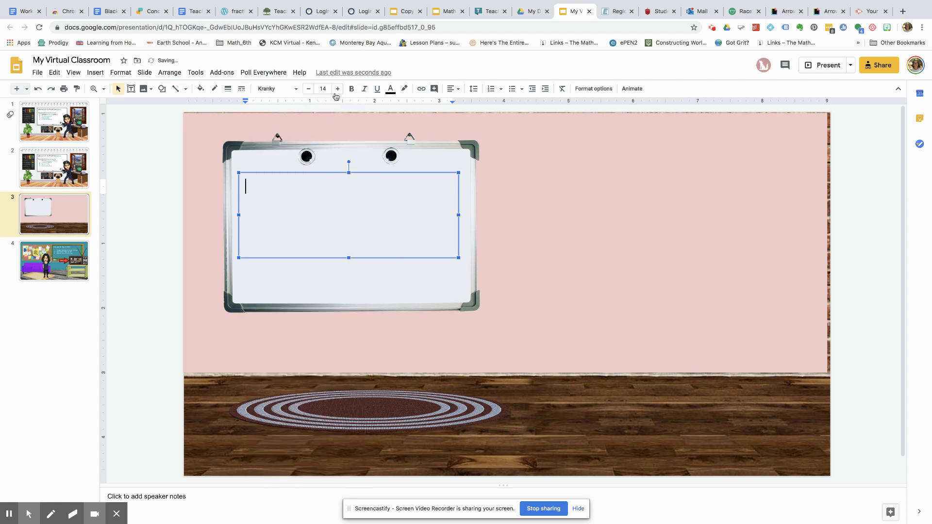
click(337, 89)
Step: Write 'Welcome to our virtual class' in the whiteboard text box
text(Welcome fo)
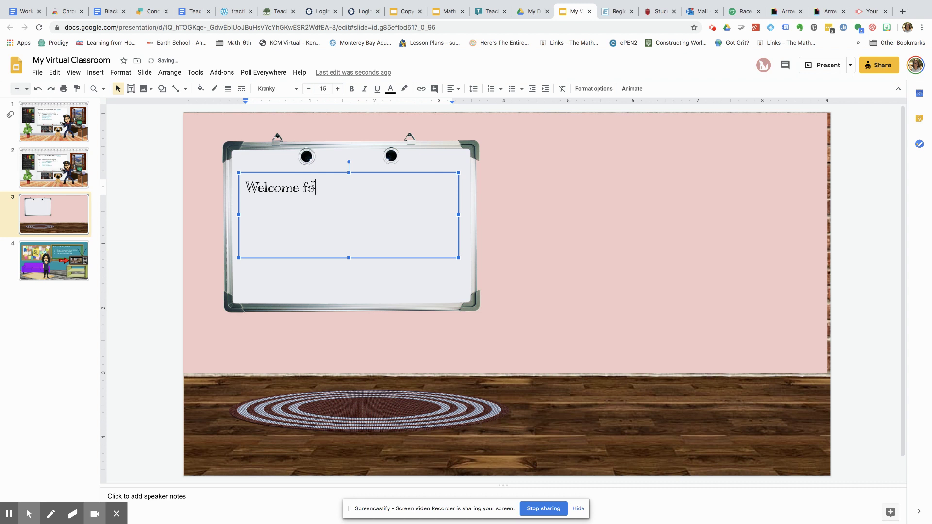
key(BackSpace)
key(BackSpace)
text(to our virtual C)
key(BackSpace)
text(class)
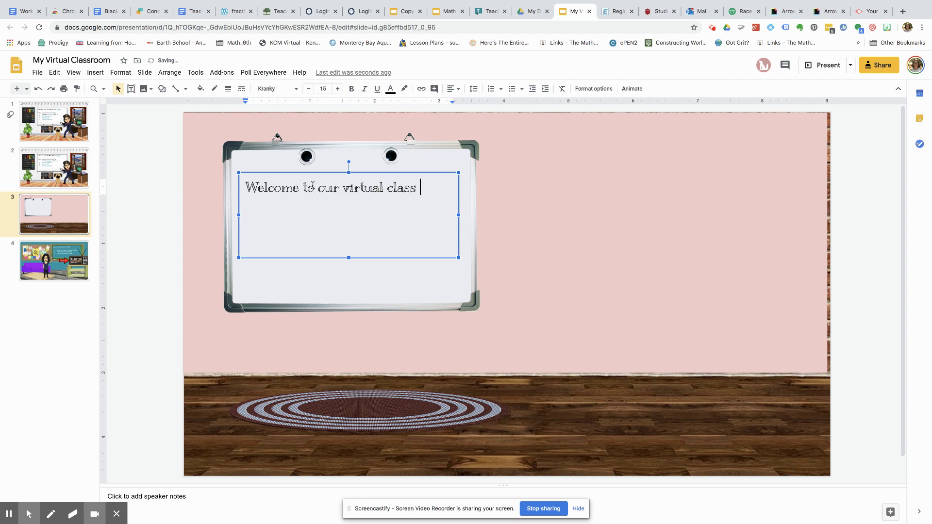
click(490, 262)
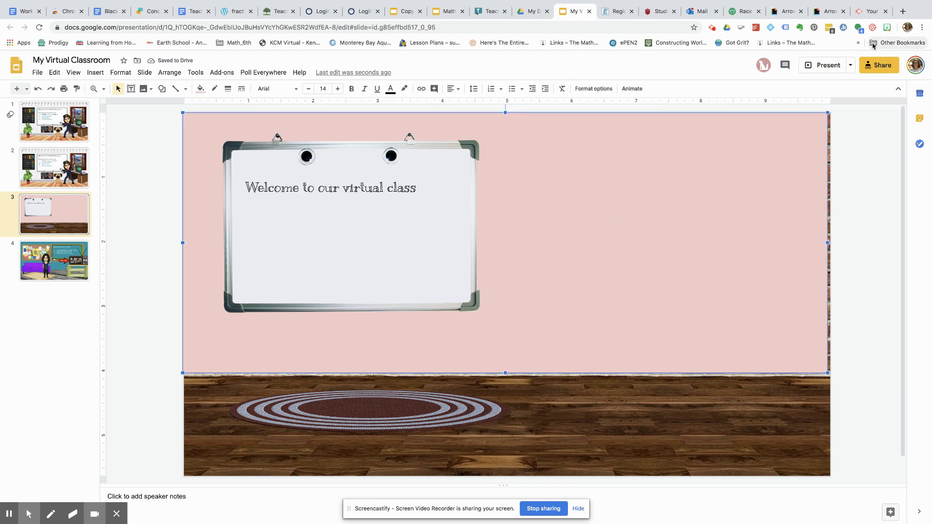
Step: Place a raised-arms Bitmoji sticker on the slide, centred before the whiteboard and resized
click(887, 29)
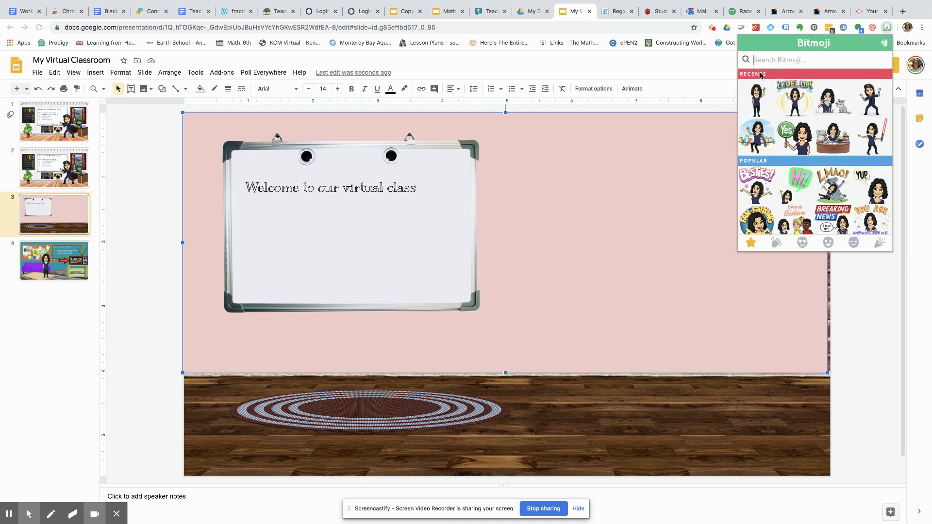
text(photo)
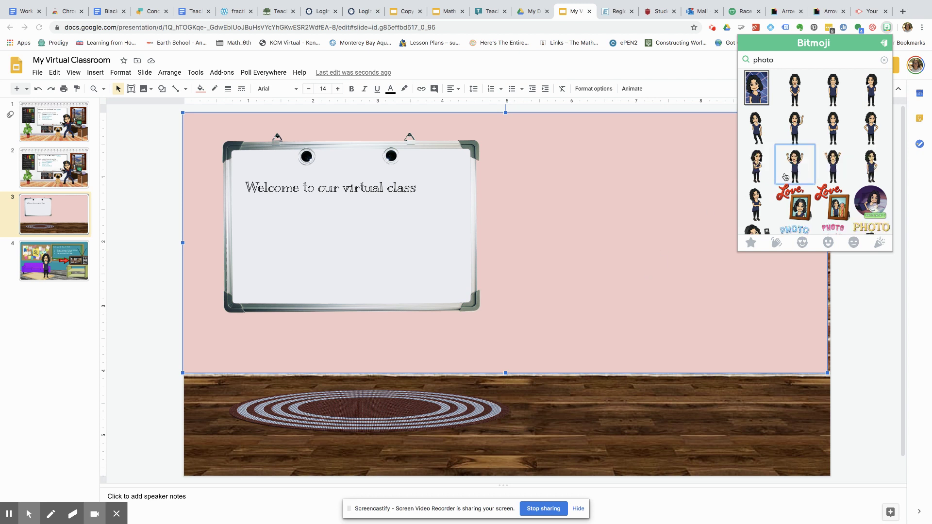
drag(785, 176, 653, 228)
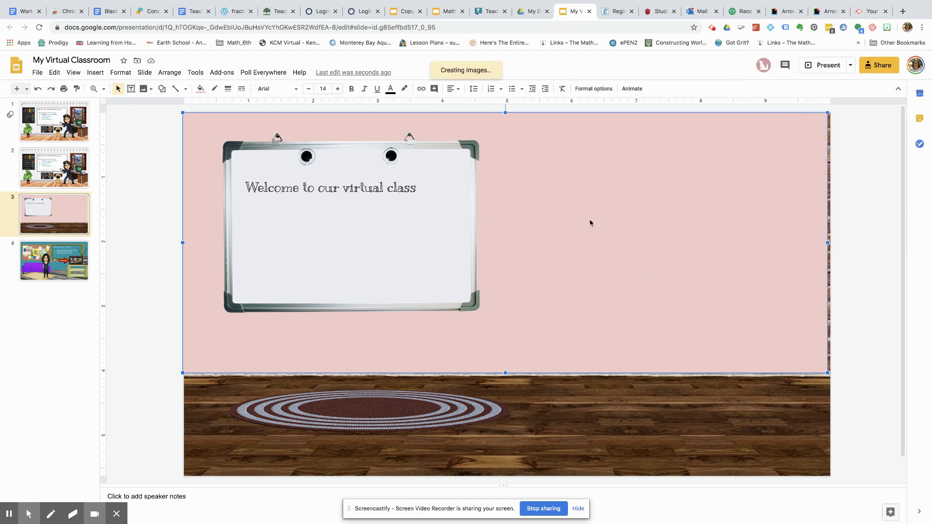
drag(820, 354, 505, 279)
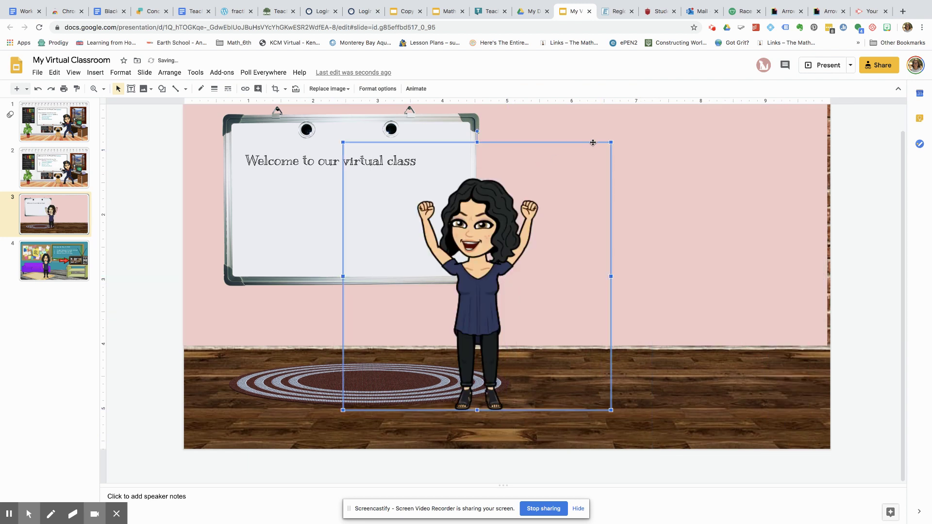
mouse_move(609, 145)
mouse_down()
mouse_move(528, 202)
mouse_move(547, 164)
mouse_move(604, 139)
mouse_up()
click(678, 242)
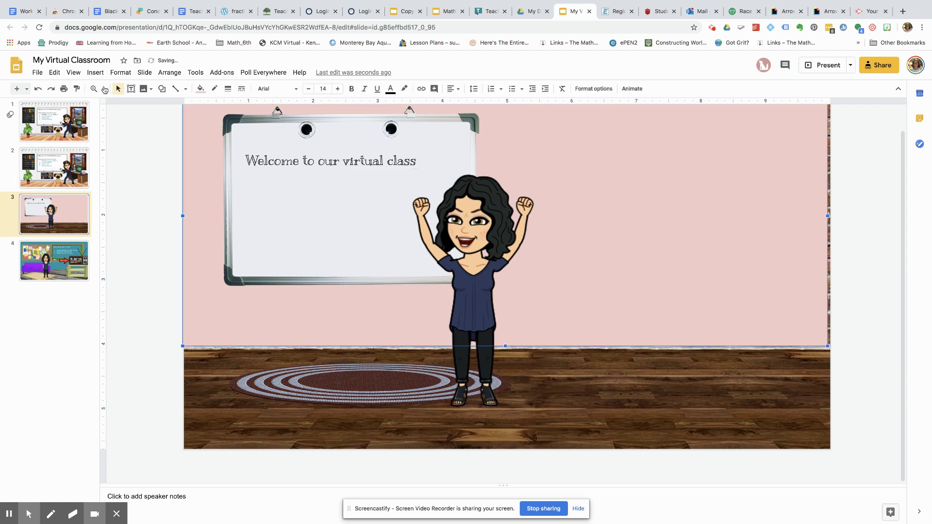
Step: Insert the Potted Snake Plant picture from a 'transparent plant' web image search
click(95, 73)
mouse_move(125, 91)
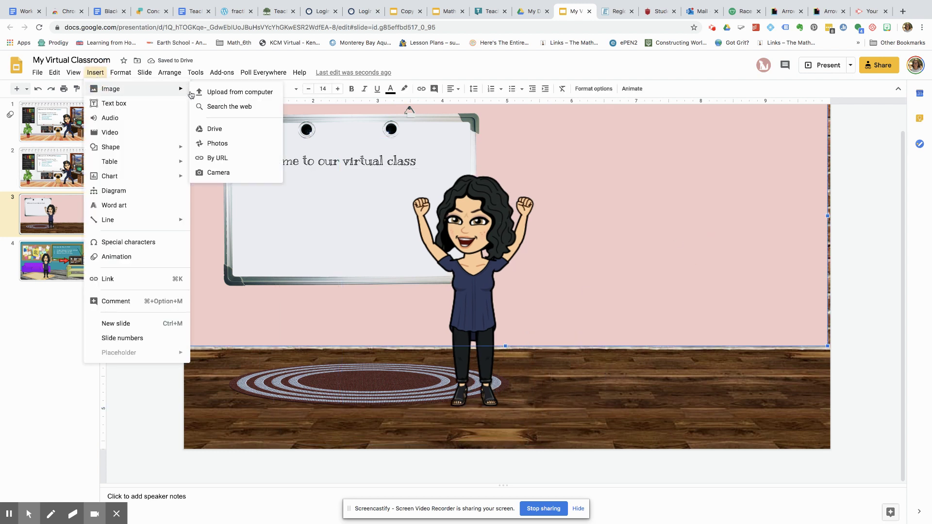
click(234, 107)
click(835, 99)
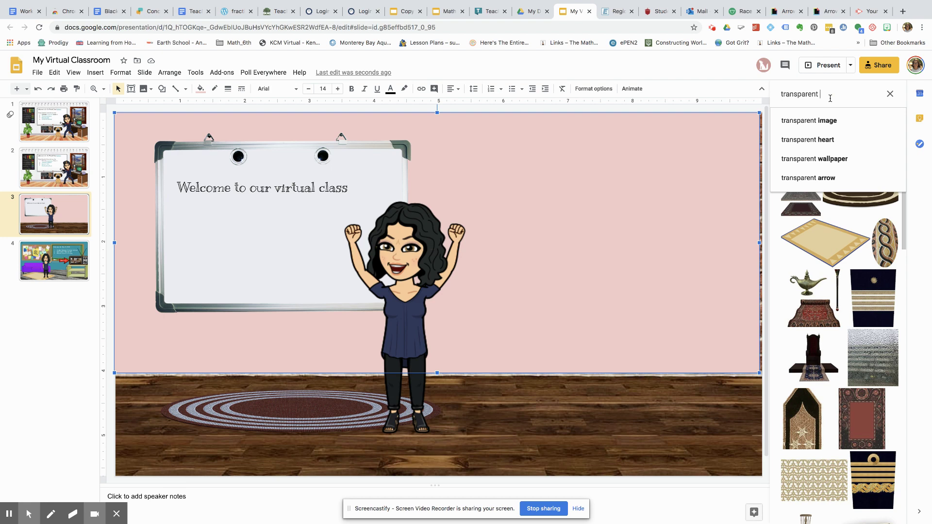
text(plant)
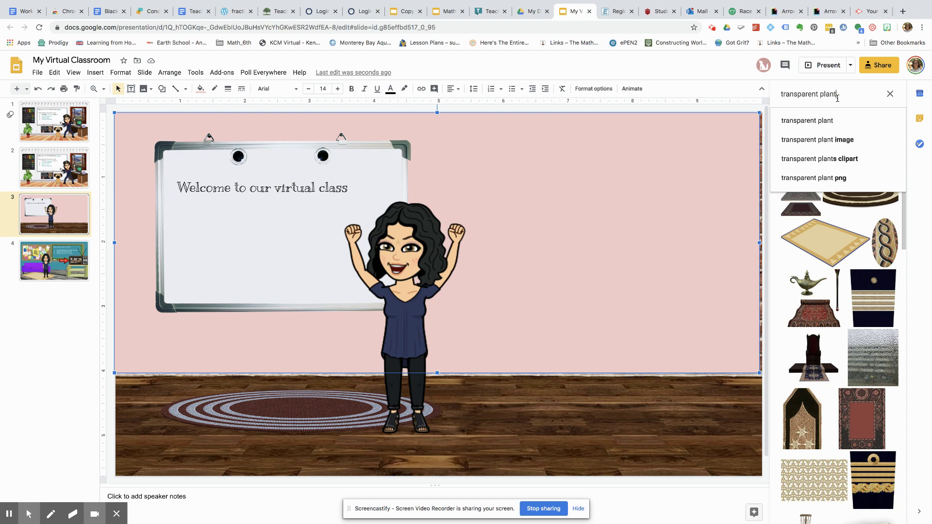
key(Return)
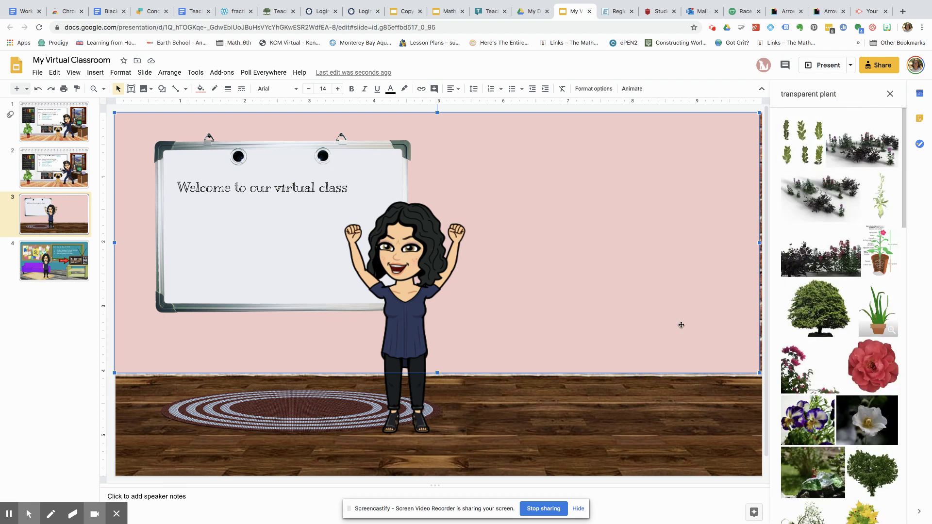
click(891, 329)
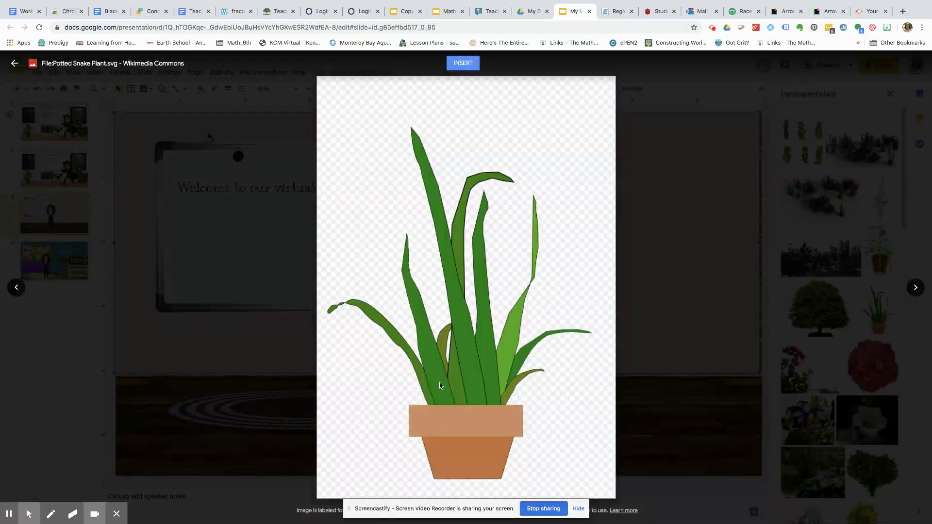
click(455, 71)
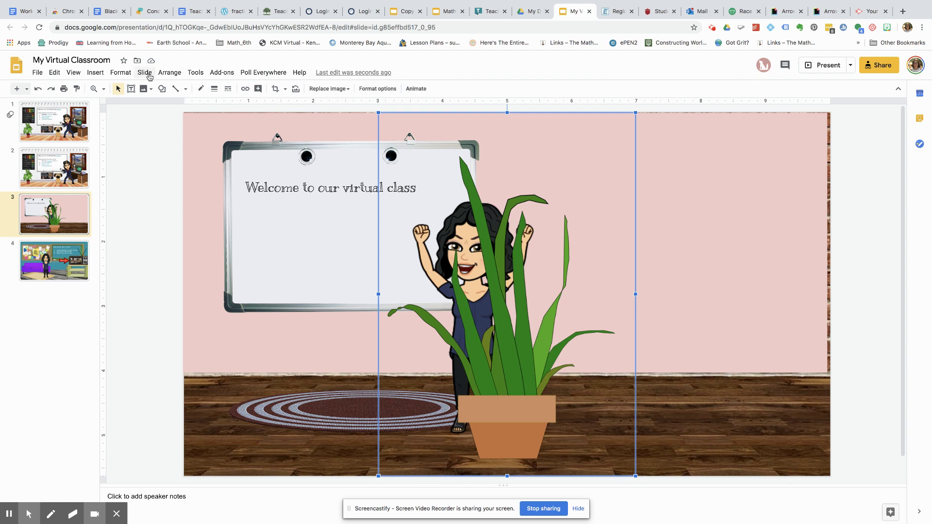
Step: Send the snake plant one layer backward behind the cheering Bitmoji, then shift the Bitmoji left
click(169, 73)
mouse_move(265, 92)
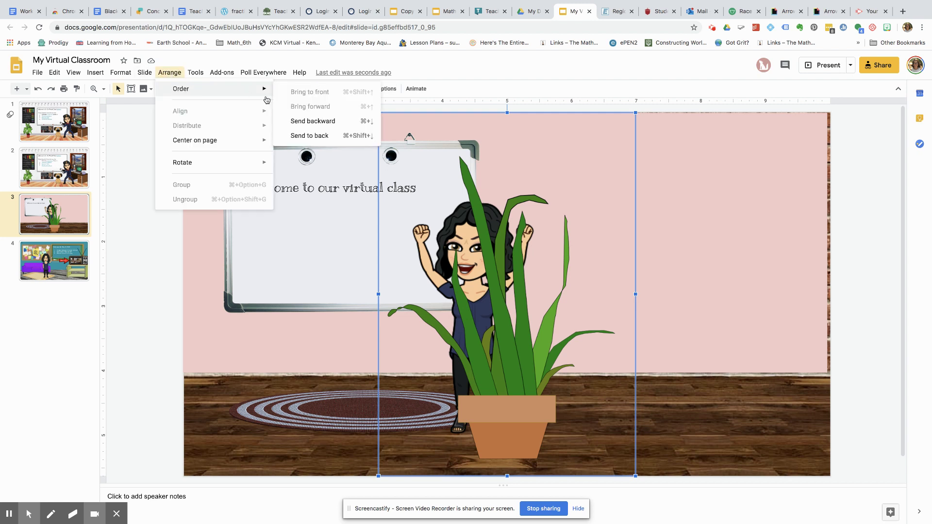
click(317, 122)
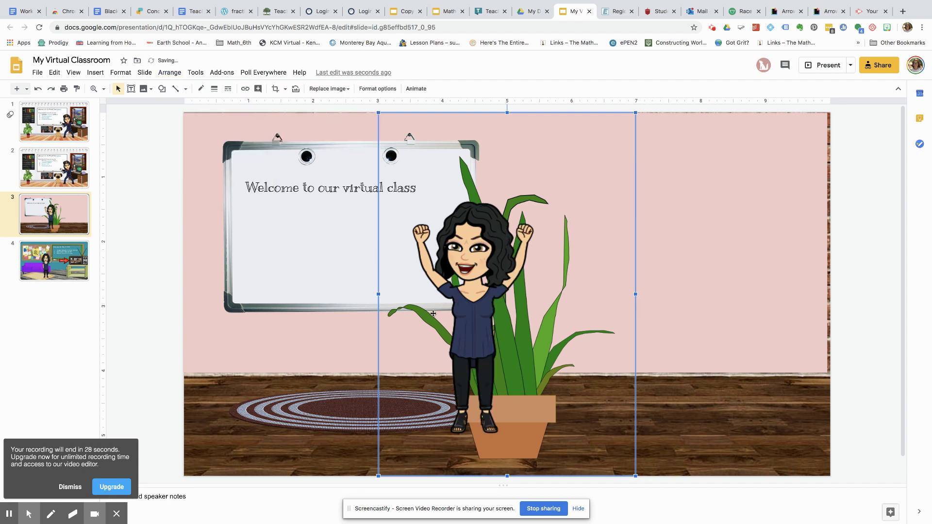
drag(461, 327, 435, 351)
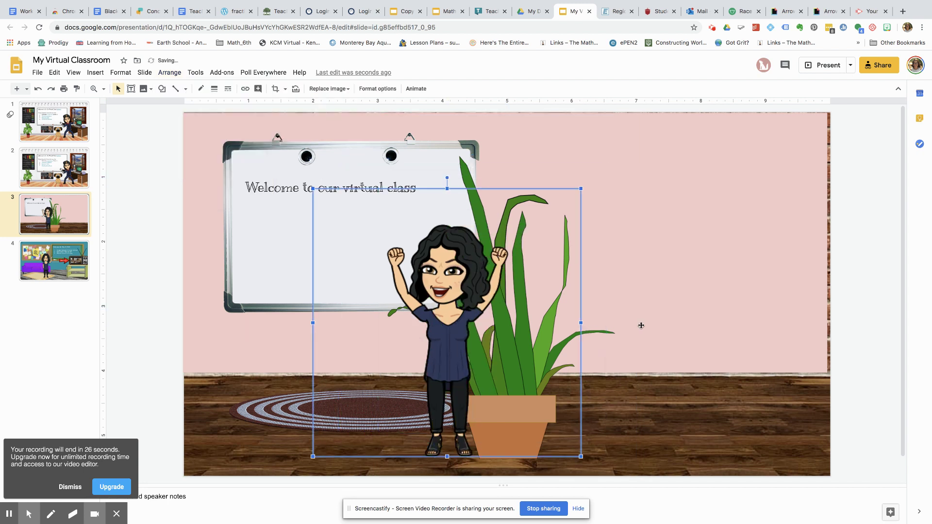